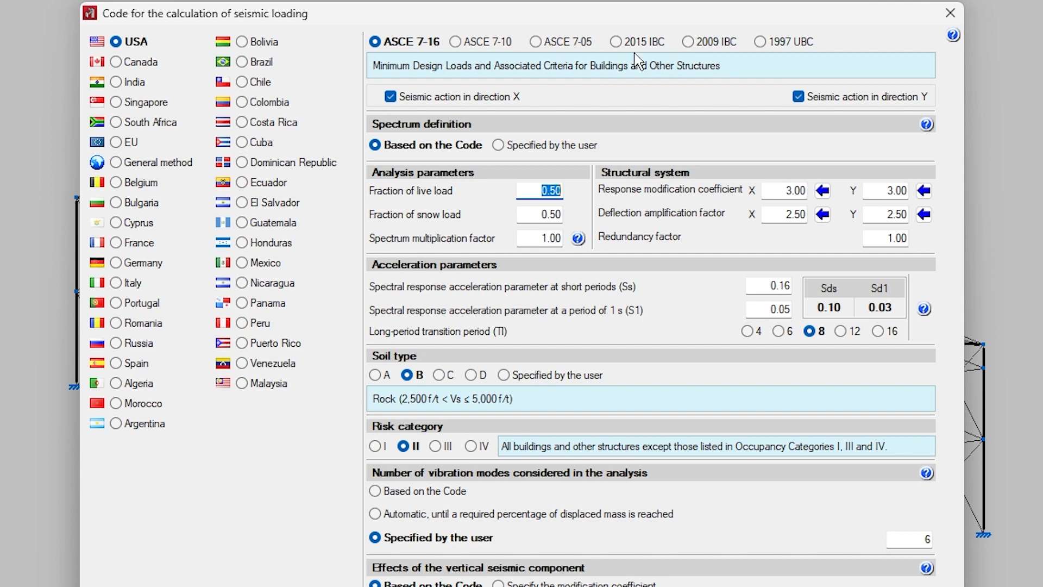
Step: Choose the EU seismic code, Eurocode 8, with a snow load fraction of 0.50
left_click(129, 166)
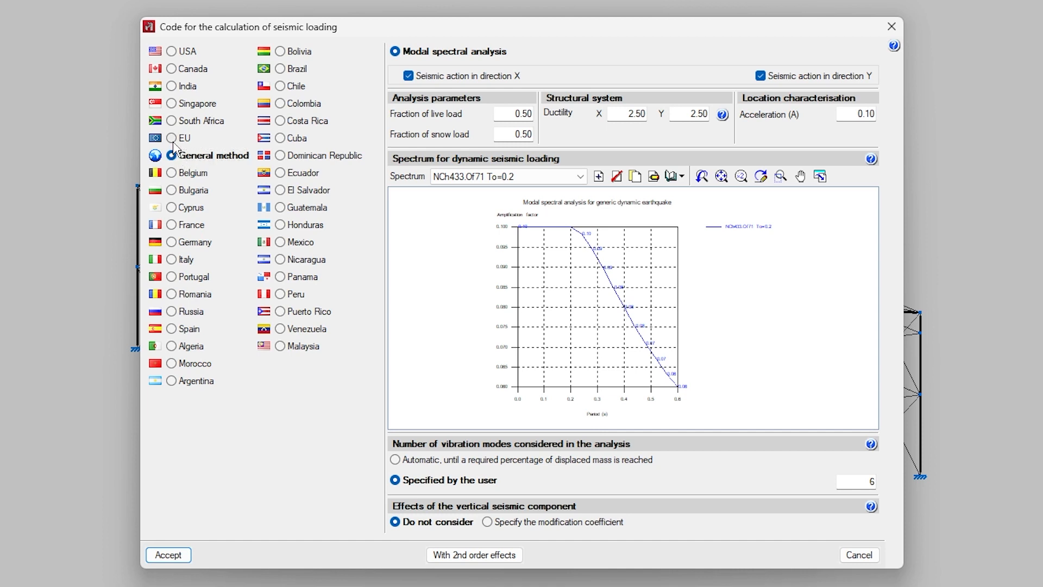
left_click(172, 139)
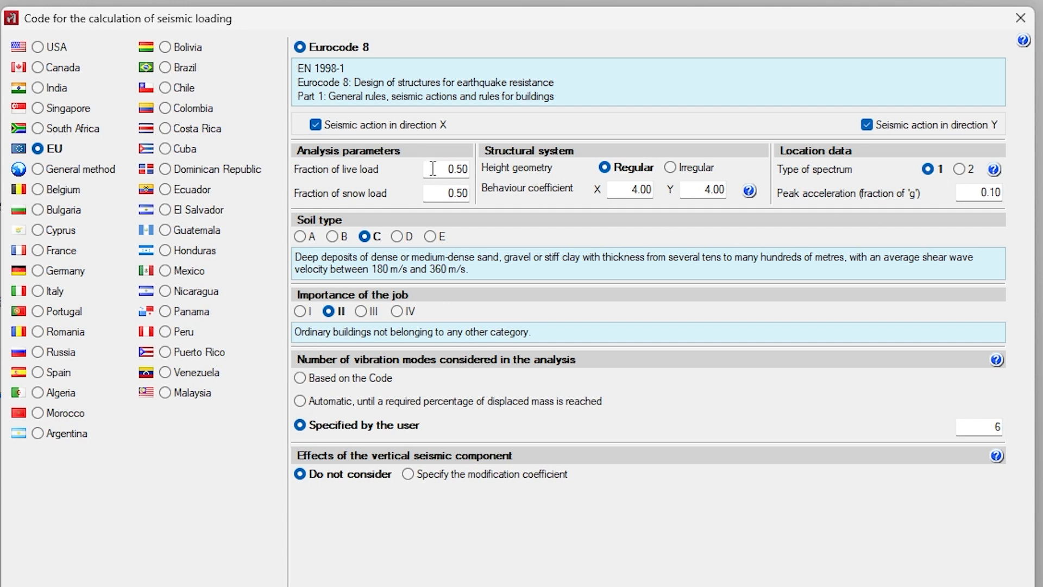
left_click_drag(442, 193, 476, 202)
left_click(468, 192)
Step: Review the behaviour coefficient reference tables for concrete, steel and composite structures
left_click(749, 191)
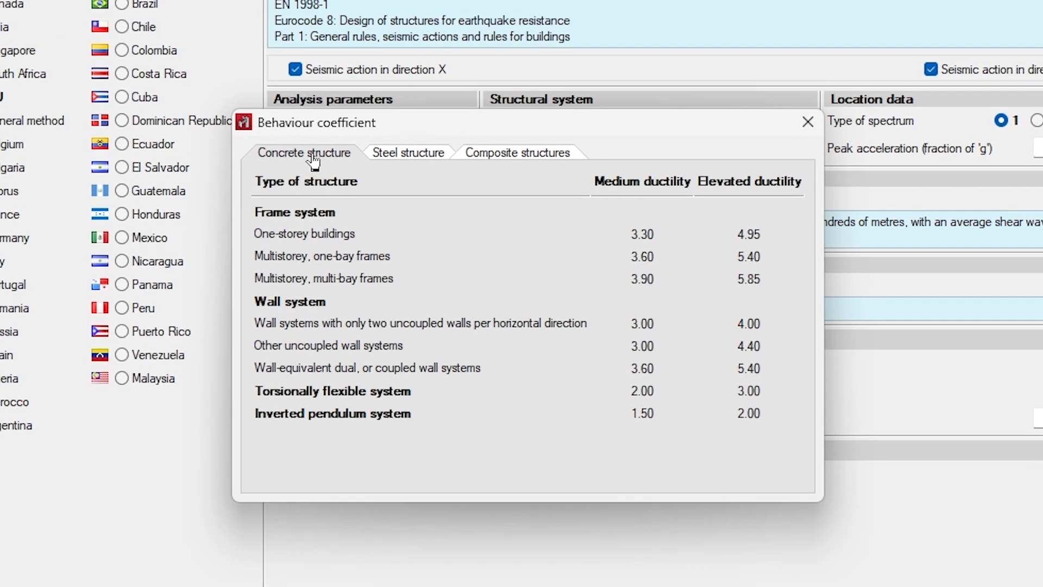
left_click(408, 156)
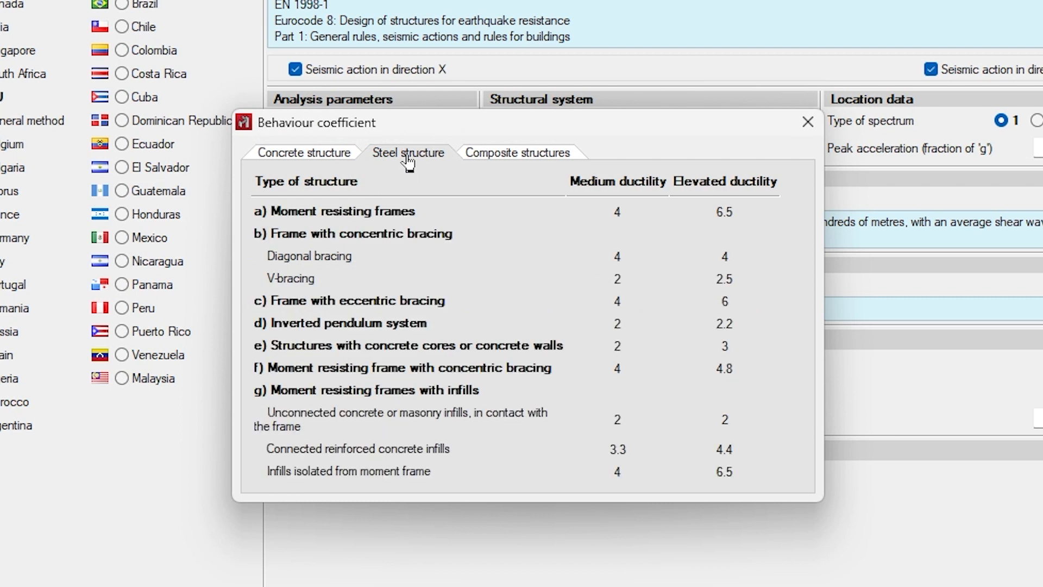
left_click(517, 157)
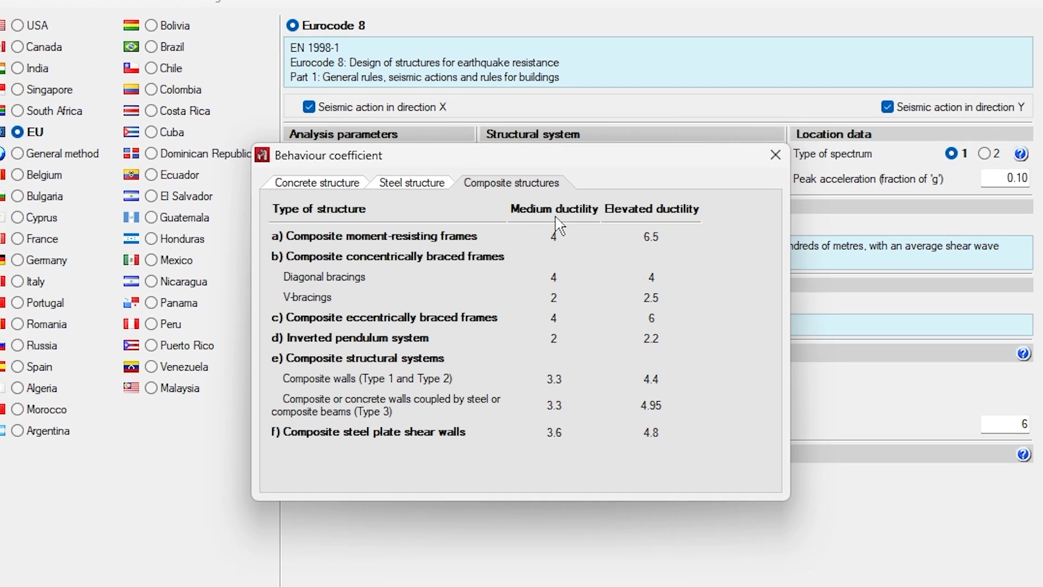
left_click(758, 176)
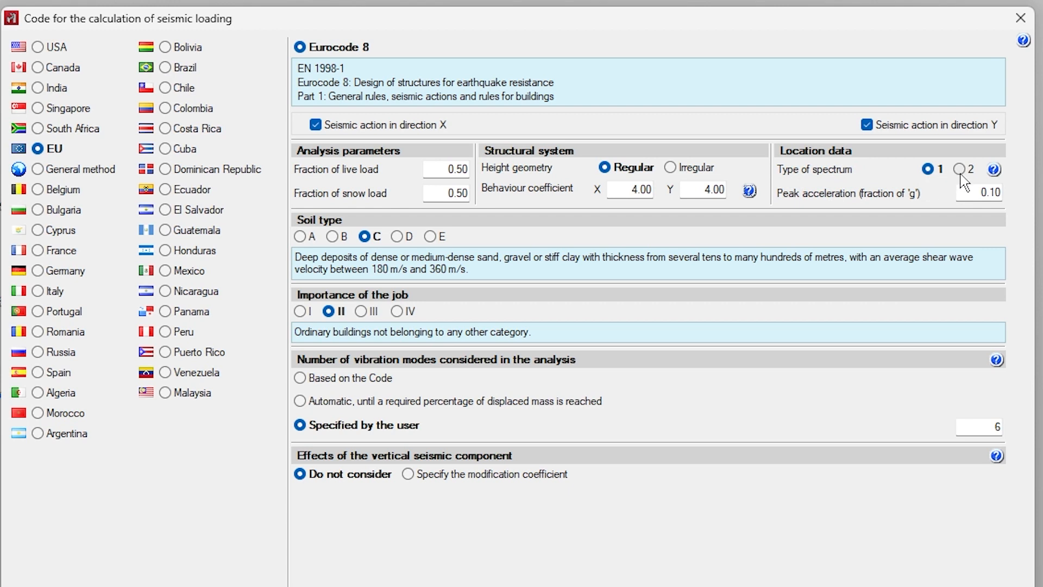
Step: Read the explanation of the Eurocode 8 spectrum types and check the peak acceleration value
left_click(995, 168)
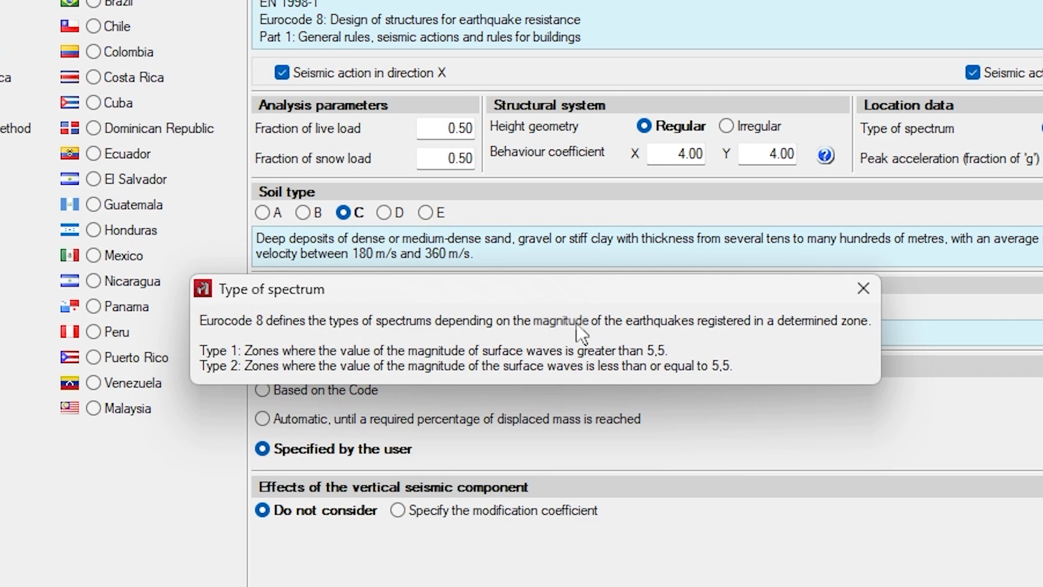
left_click(863, 288)
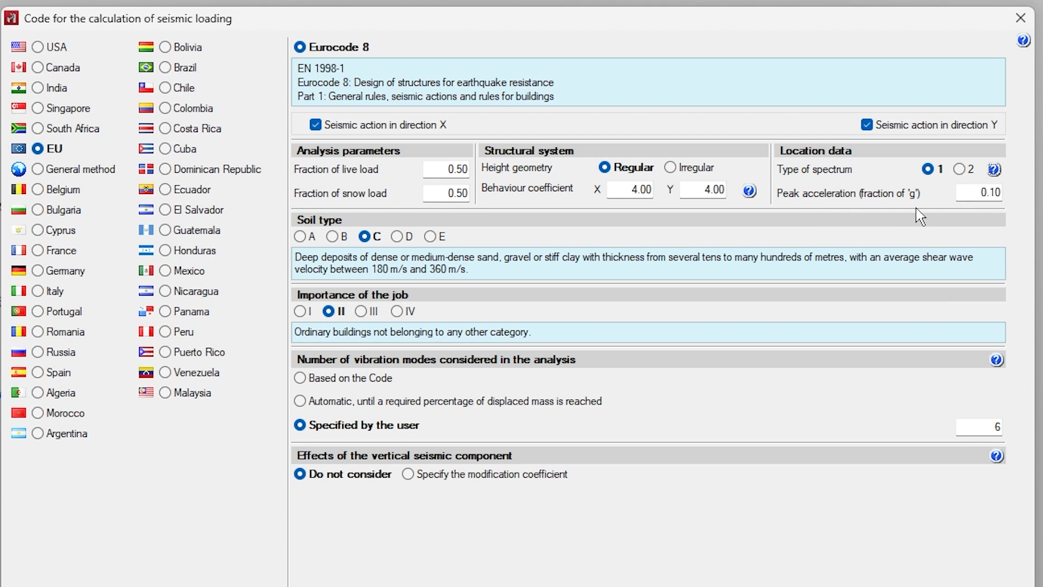
left_click(1001, 194)
left_click(1002, 193)
Step: Try soil type B and importance class III, and restore soil type C and importance class II
left_click(331, 236)
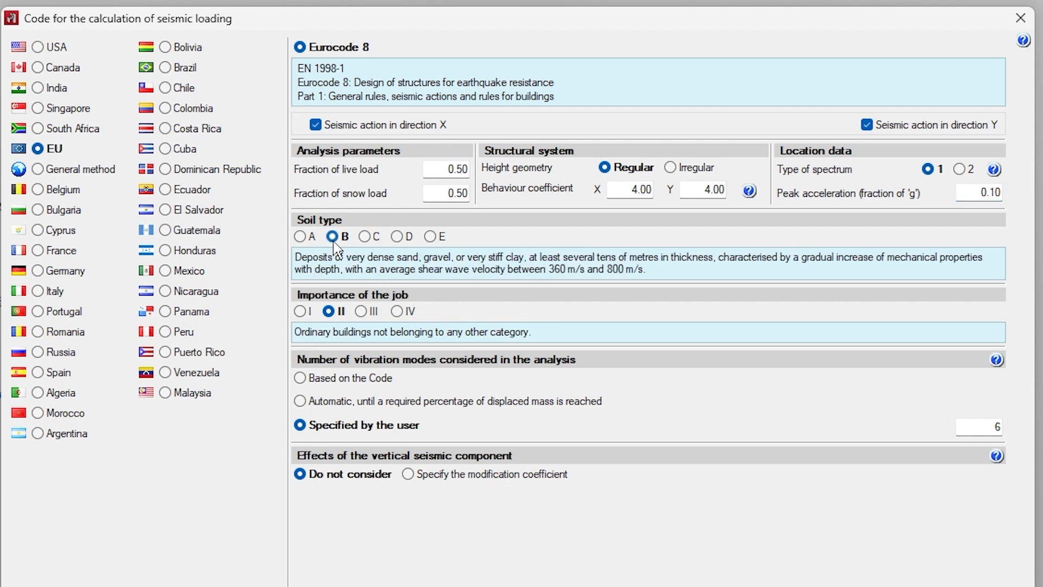
left_click(364, 237)
left_click(361, 311)
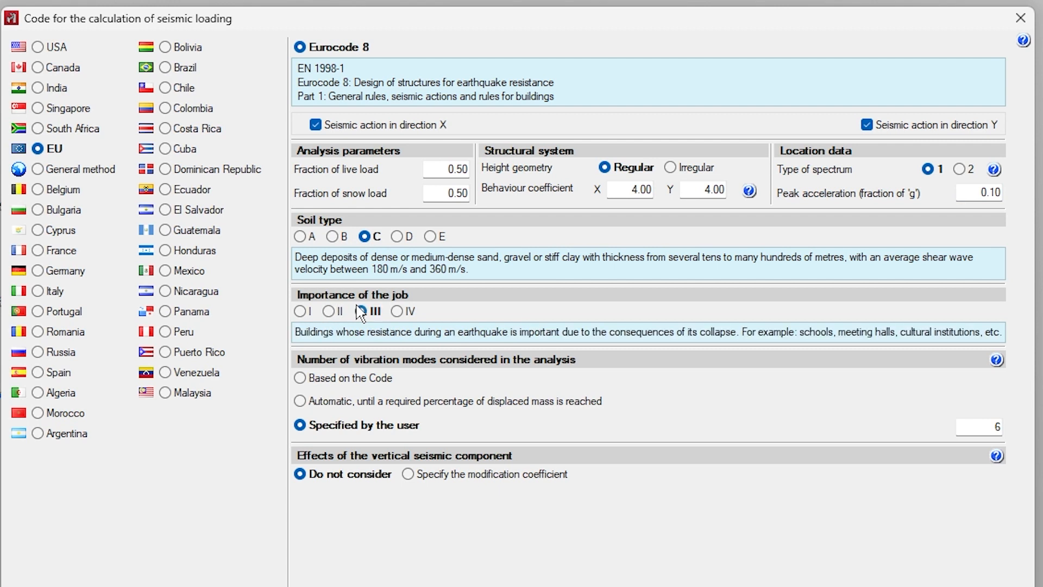
left_click(330, 312)
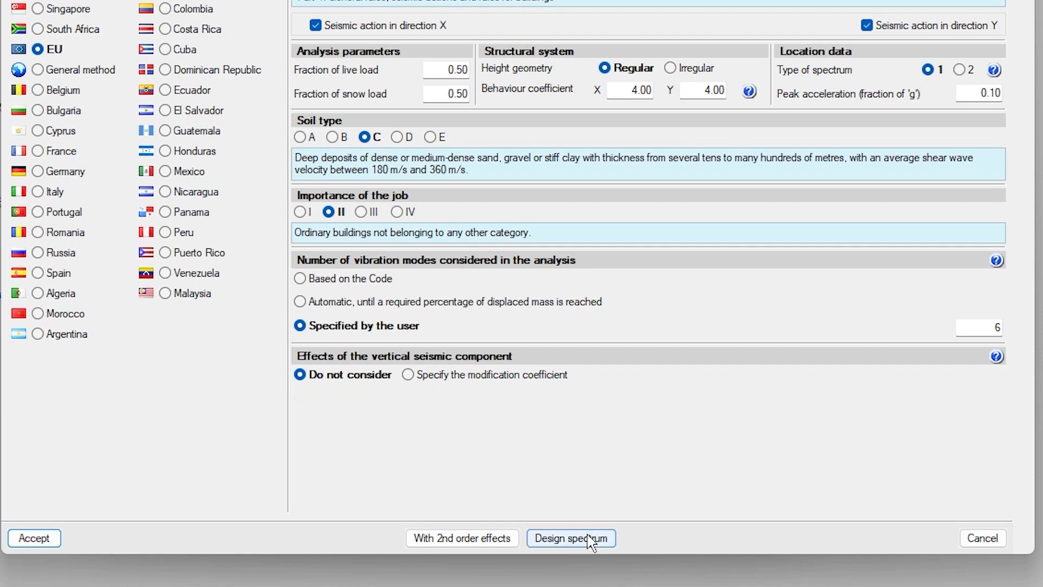
Step: Examine the design spectrum graph for the current seismic parameters
left_click(592, 551)
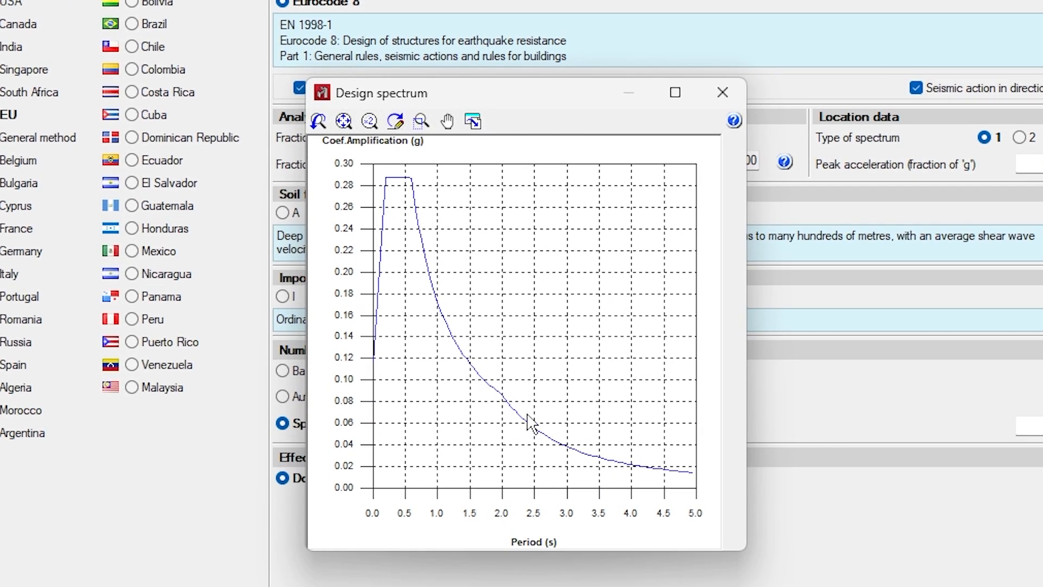
left_click(735, 91)
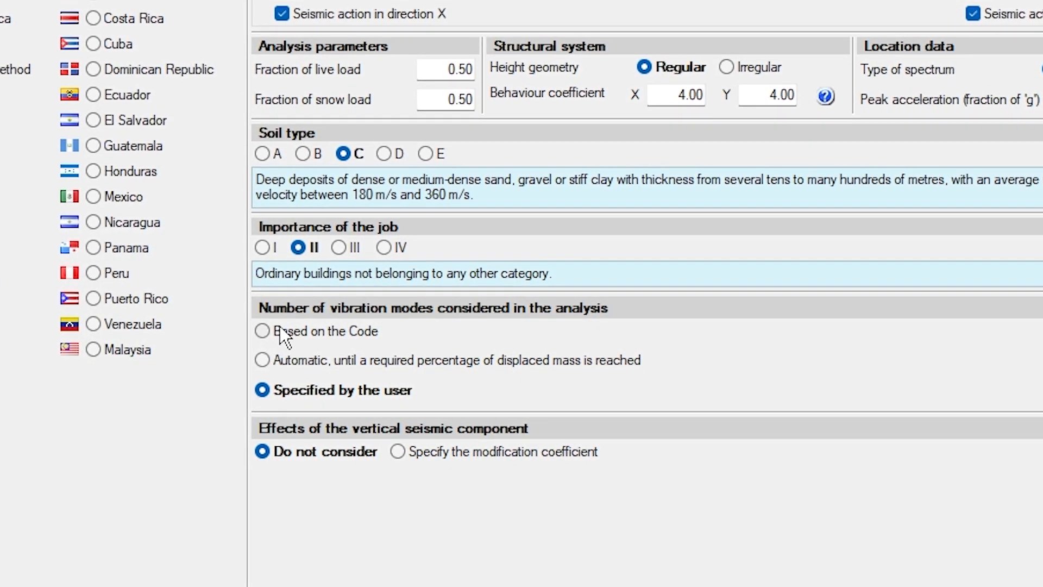
Step: Set the number of vibration modes to automatic, until 90% of displaced mass is reached
left_click(263, 330)
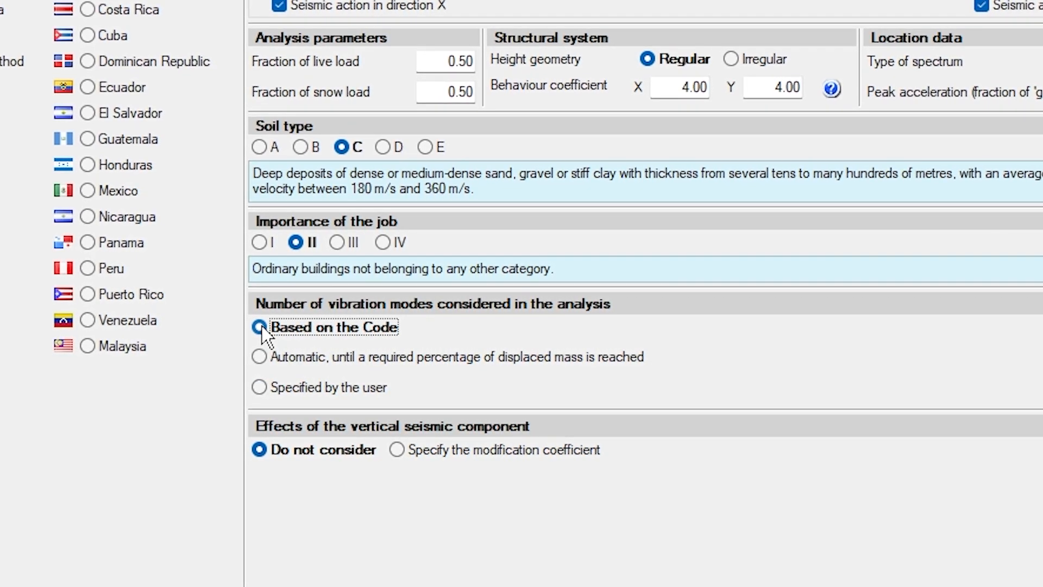
left_click(260, 356)
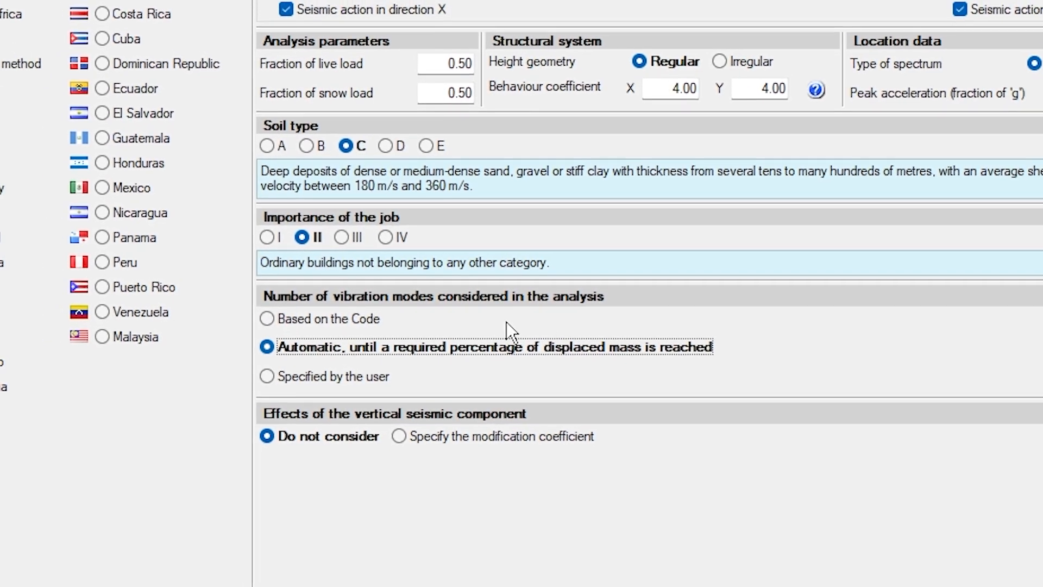
left_click(1002, 336)
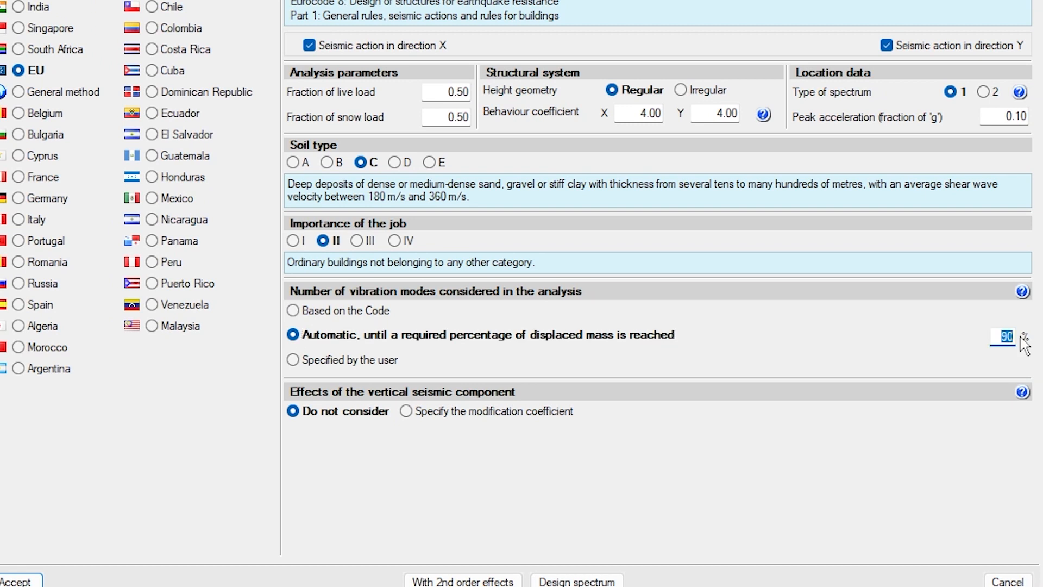
left_click(296, 361)
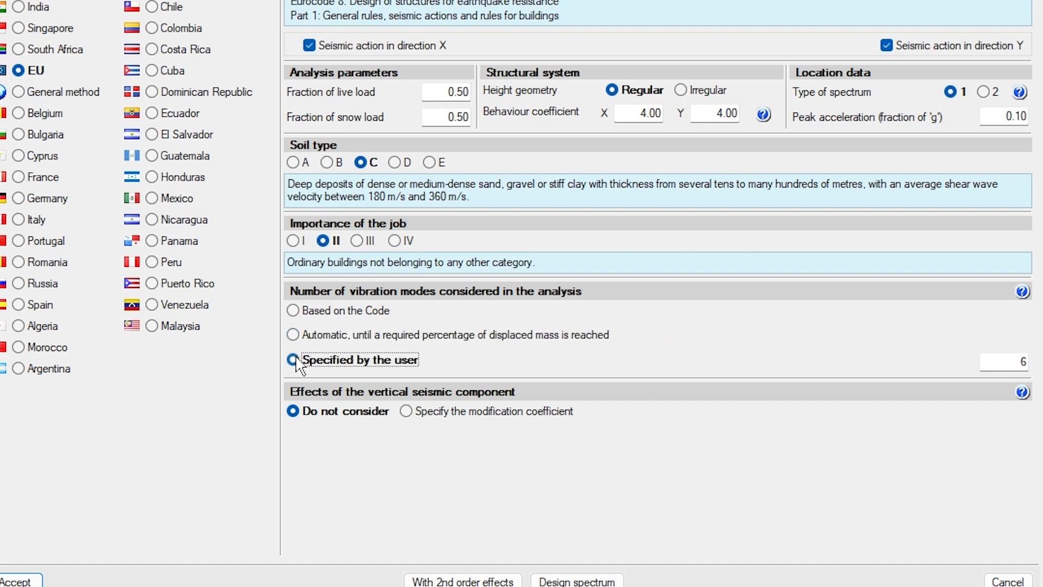
double_click(1003, 363)
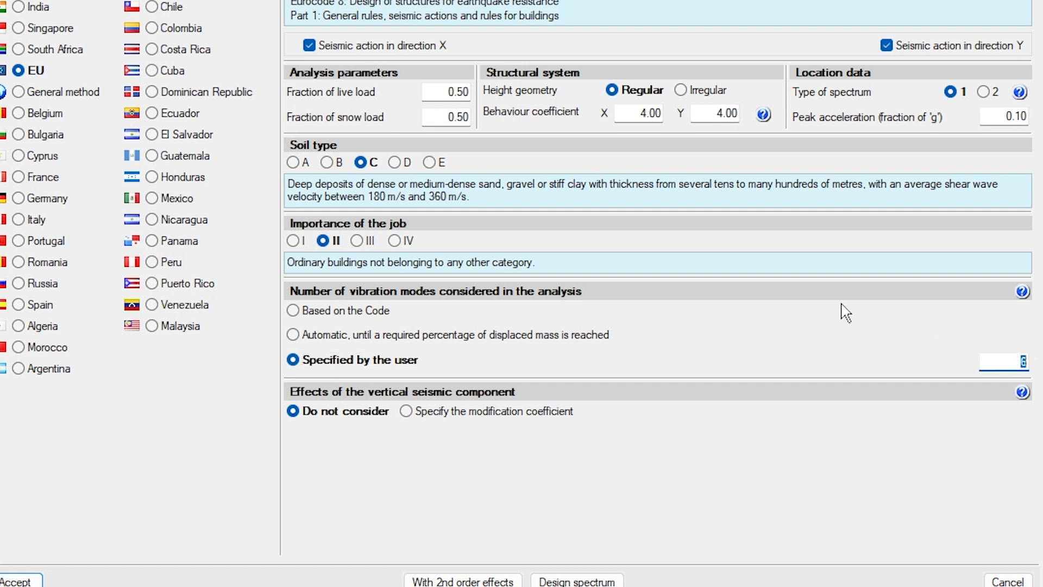
left_click(294, 338)
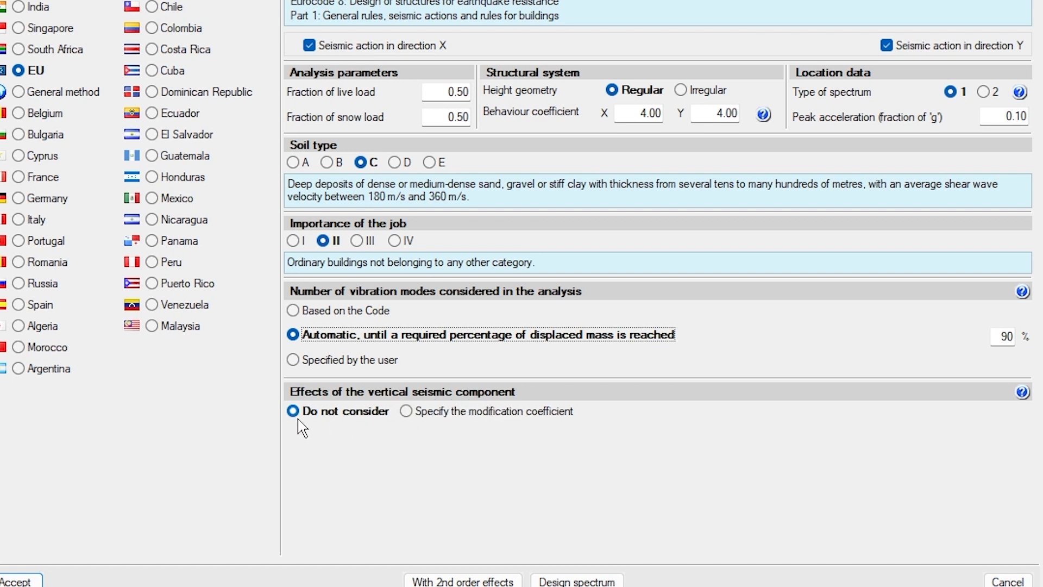
Step: Try specifying a modification coefficient for the vertical seismic component, and return to not considering its effects
left_click(409, 418)
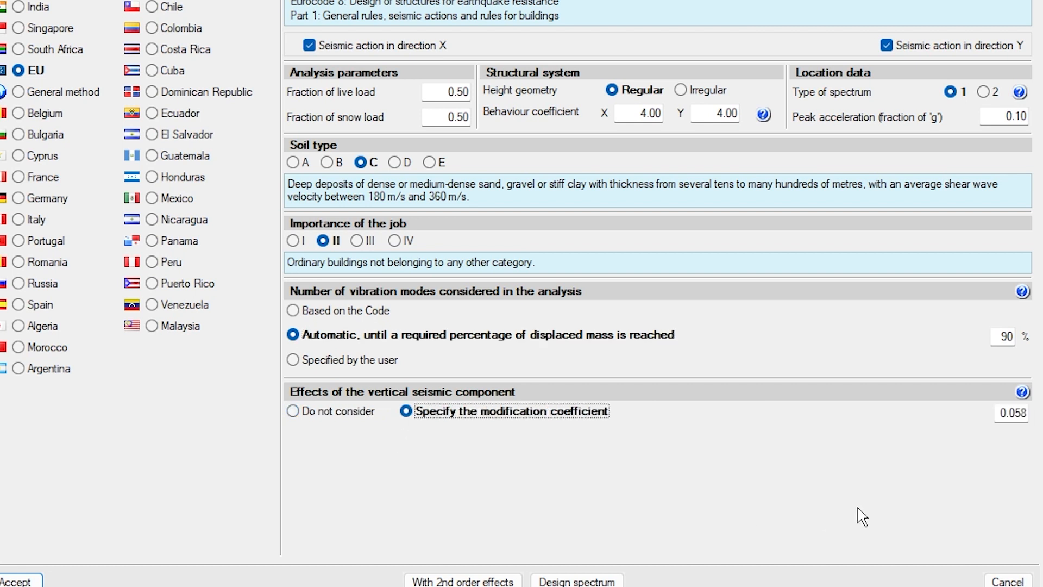
left_click(1004, 418)
left_click_drag(1004, 417, 1040, 418)
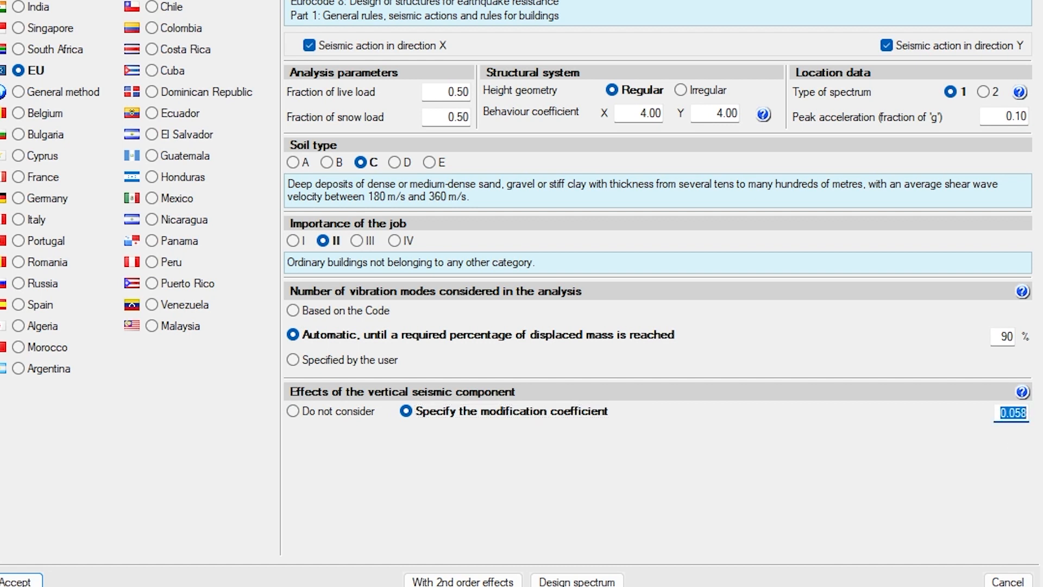
left_click(293, 412)
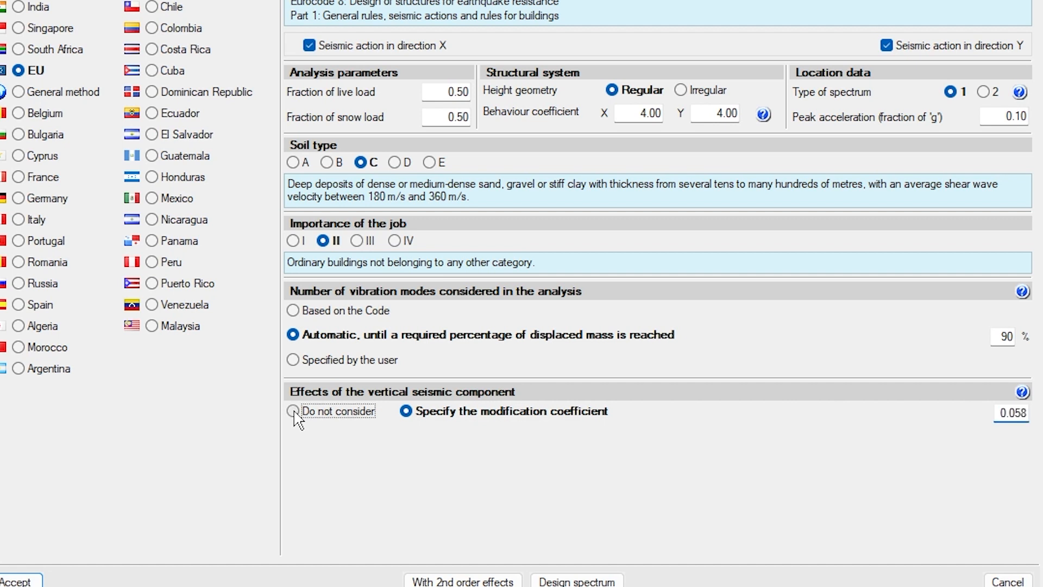
Step: Read through the help document on the effects of the vertical seismic component
left_click(1023, 392)
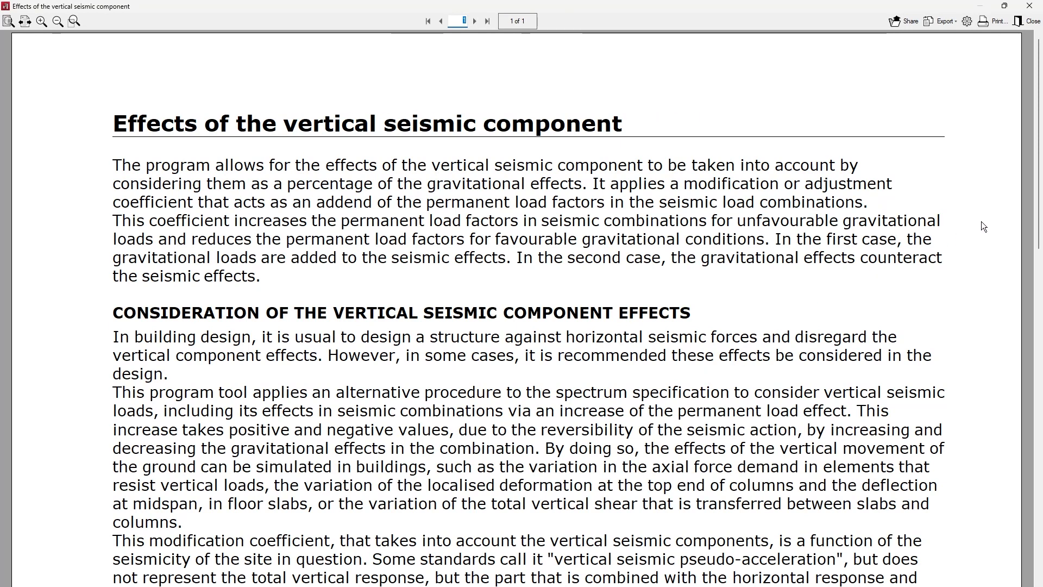
left_click_drag(1039, 193, 1042, 472)
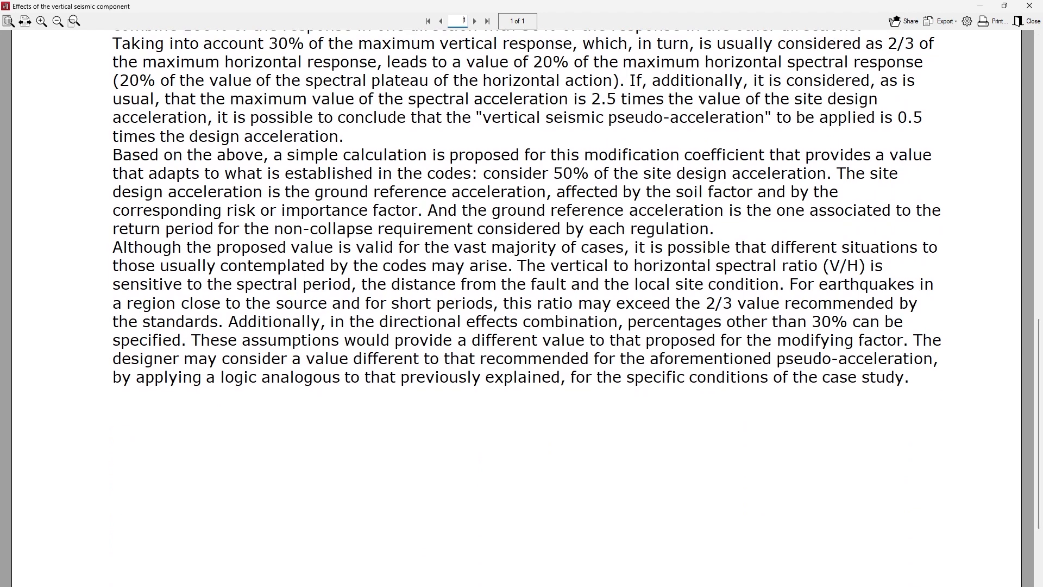
left_click(1029, 22)
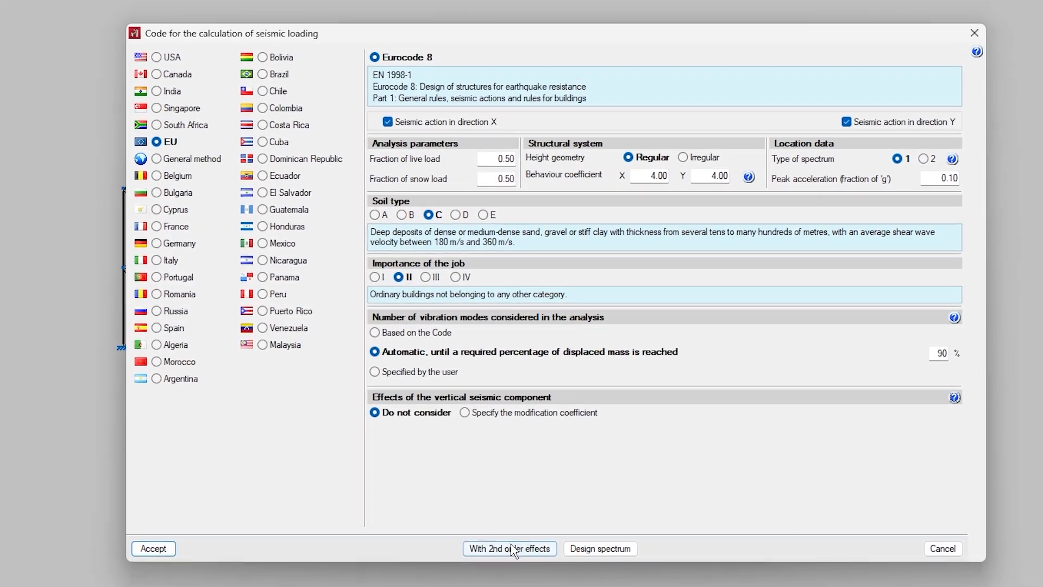
Step: Enable second order effects for the seismic loading with a displacement multiplier of 1.00
left_click(509, 543)
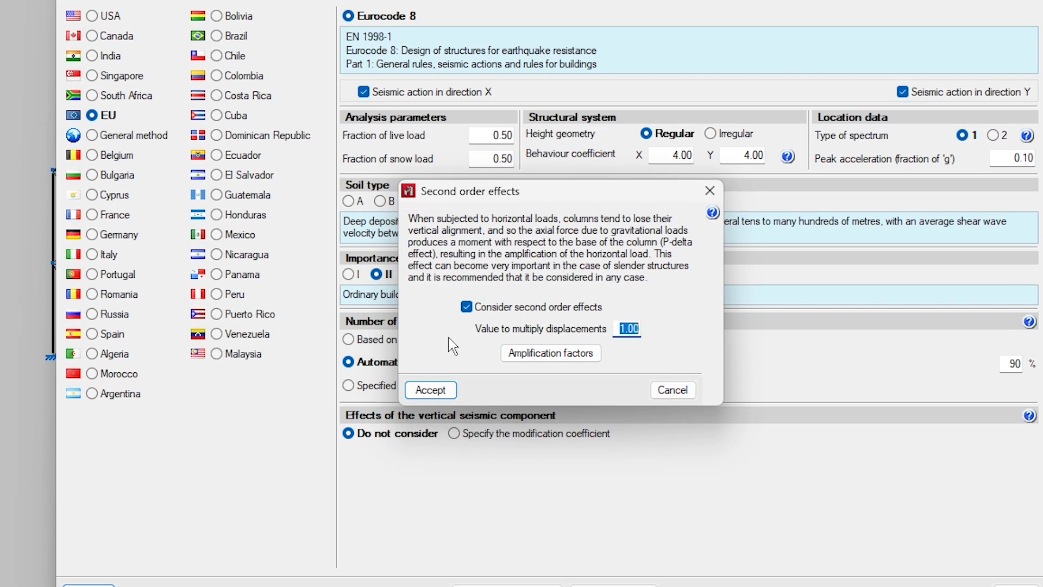
left_click(469, 306)
left_click(462, 308)
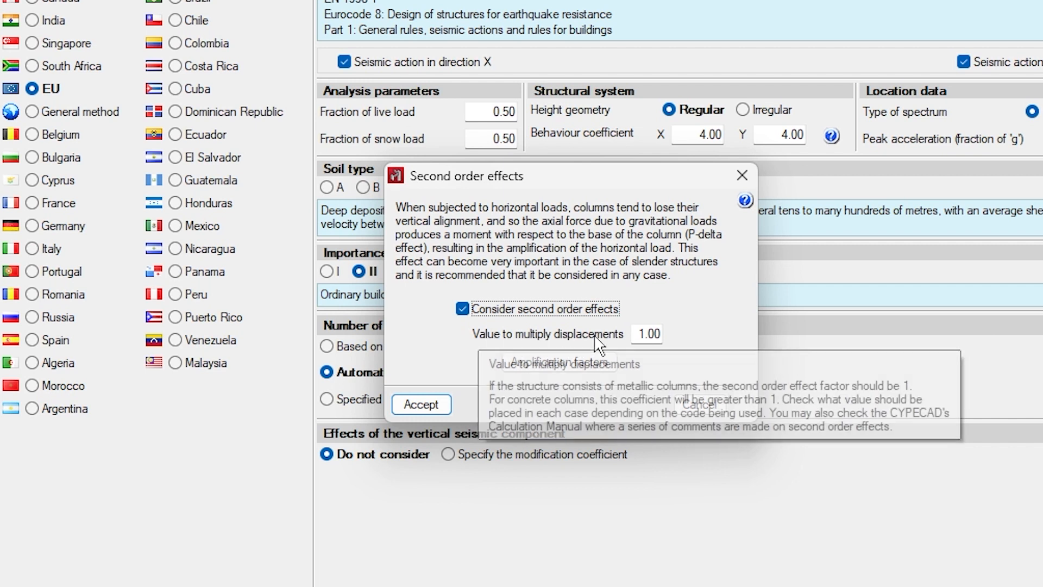
left_click(648, 334)
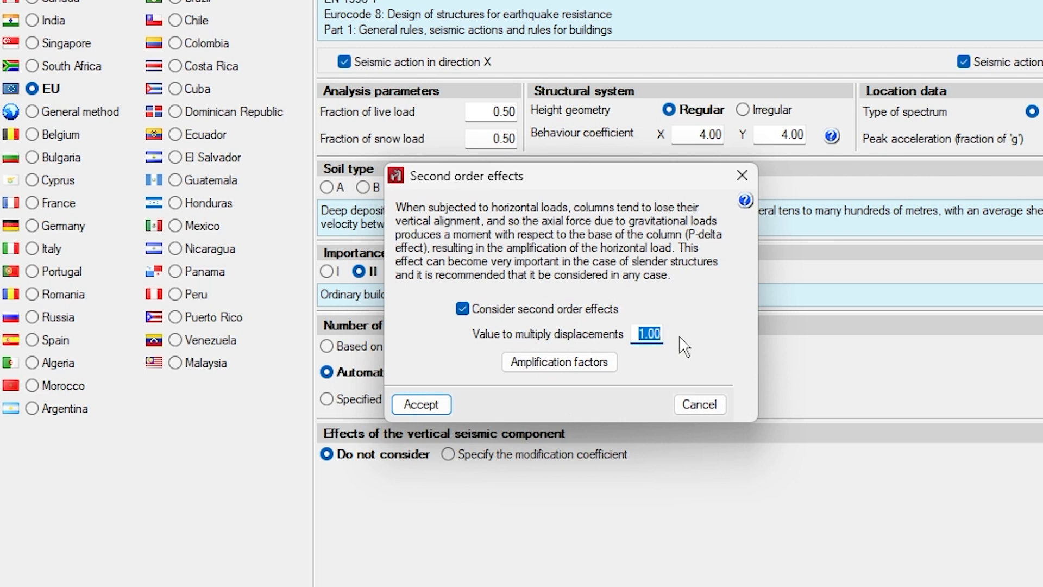
left_click(661, 335)
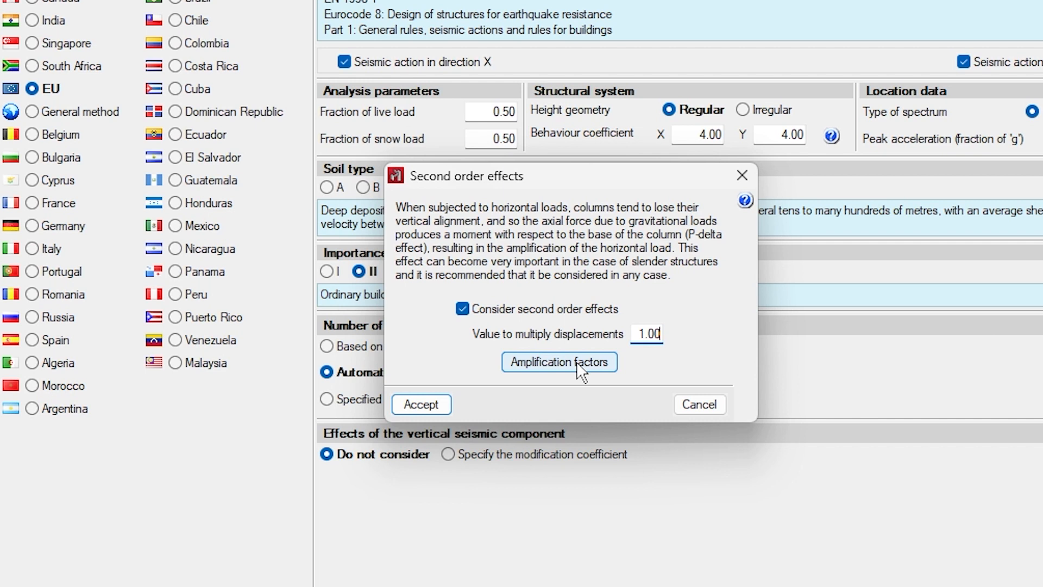
left_click(427, 408)
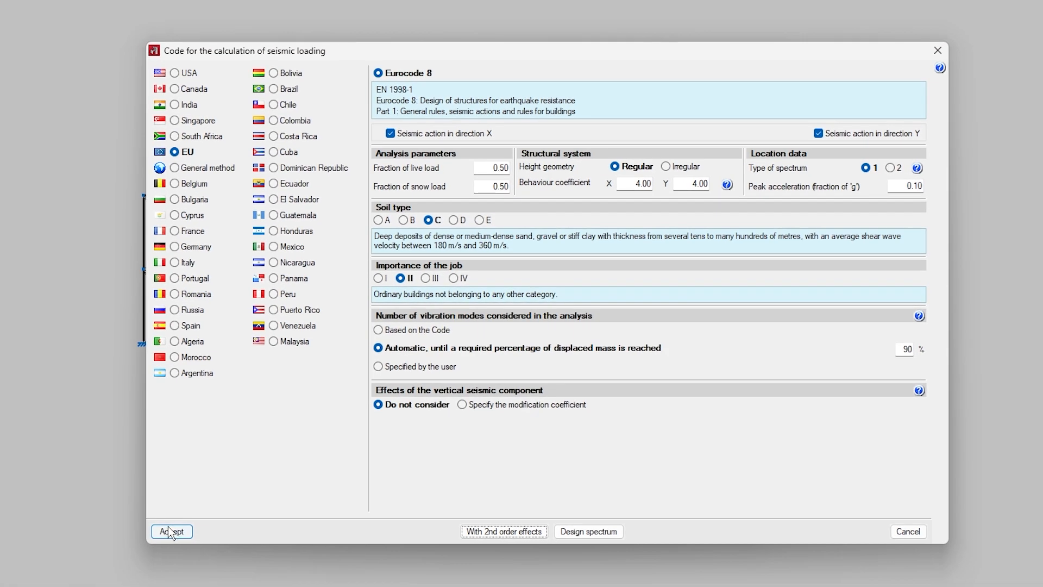
Step: Accept the seismic code settings and choose medium ductility as the reinforcement criterion
left_click(89, 584)
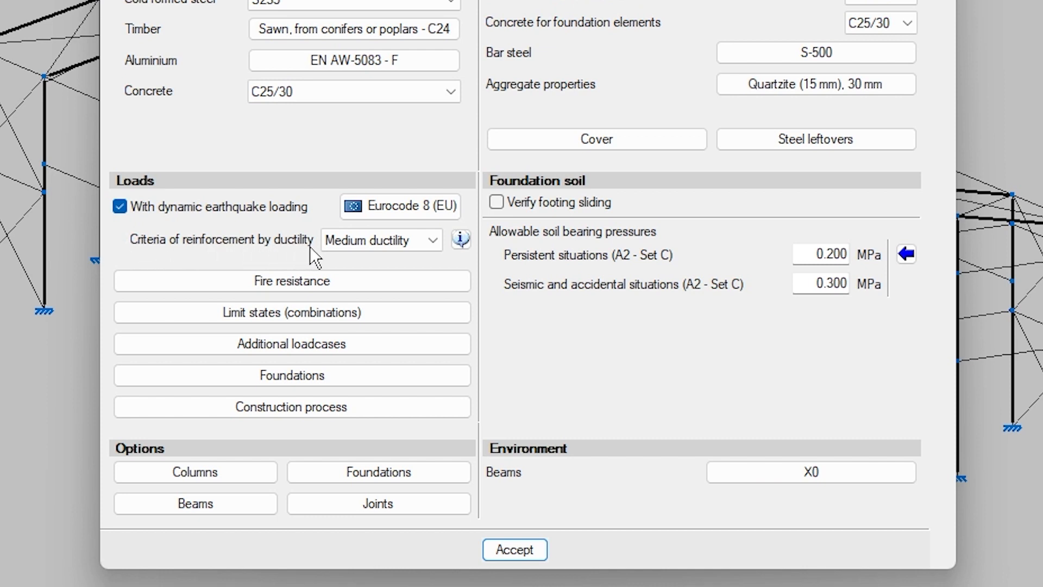
left_click(343, 242)
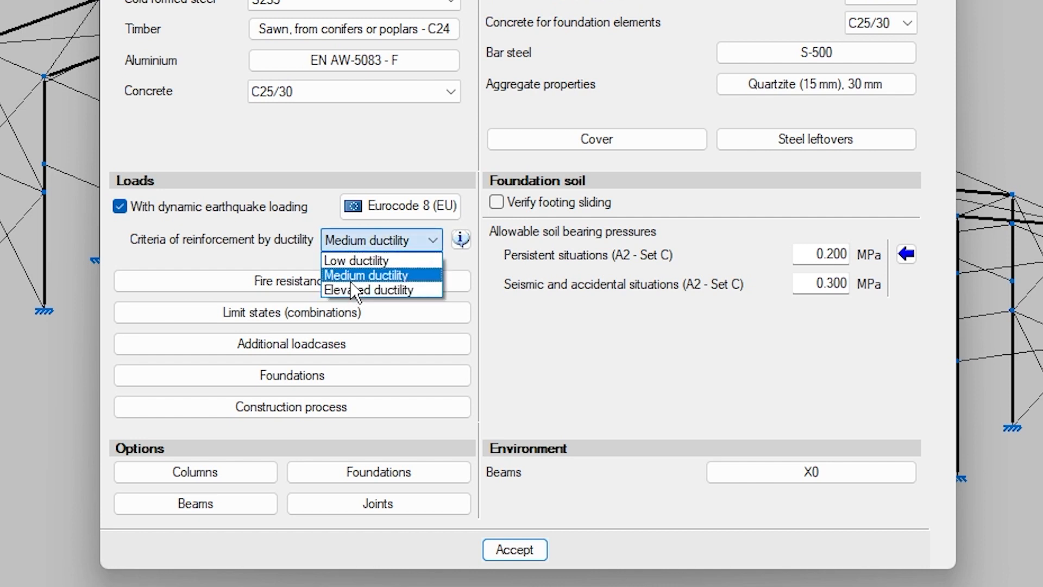
left_click(370, 275)
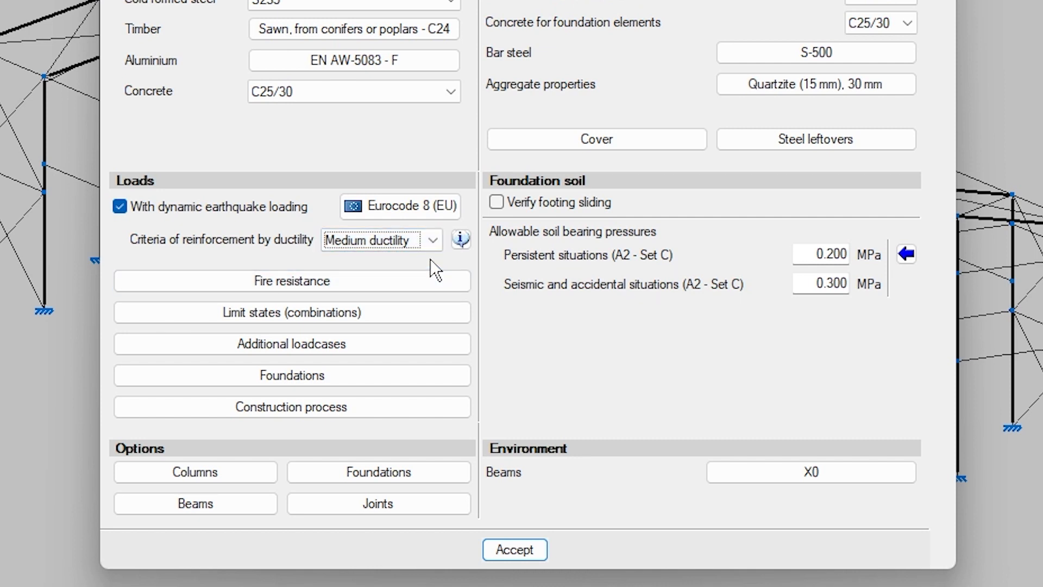
Step: Read through the help document on the criteria for reinforcement due to ductility and close it
left_click(462, 245)
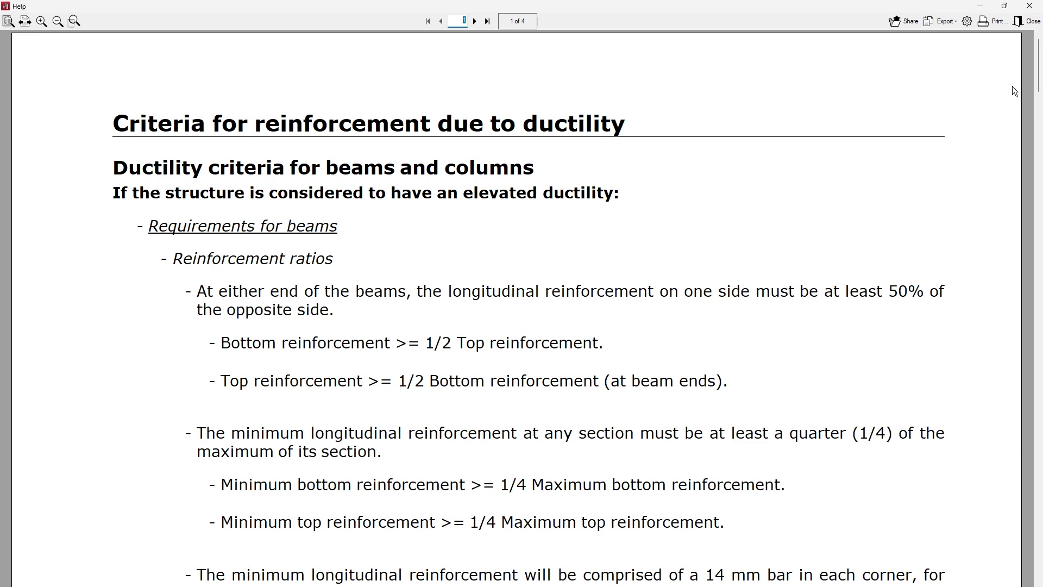
left_click_drag(1040, 79, 1039, 373)
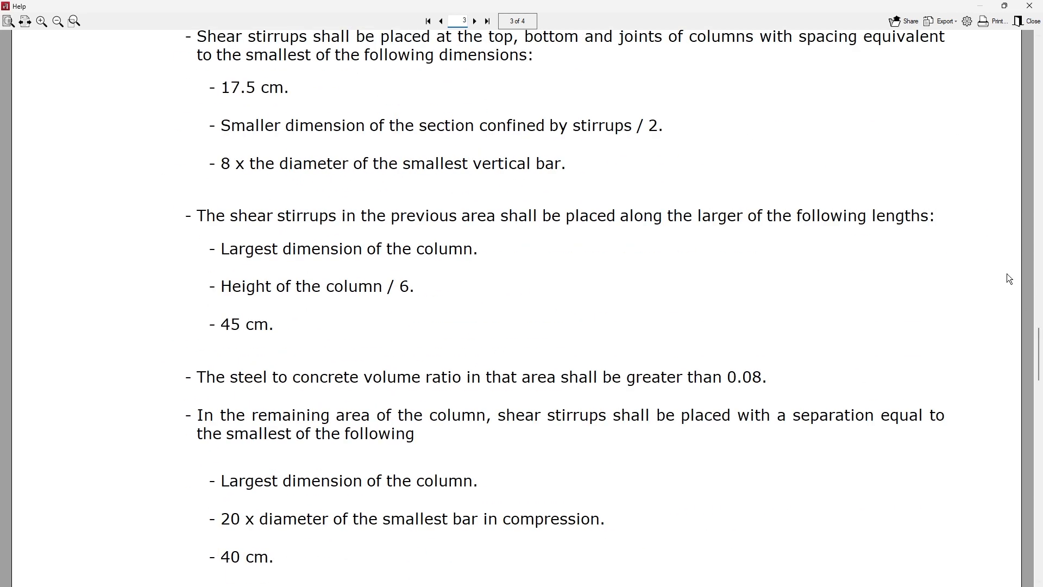
left_click(1028, 21)
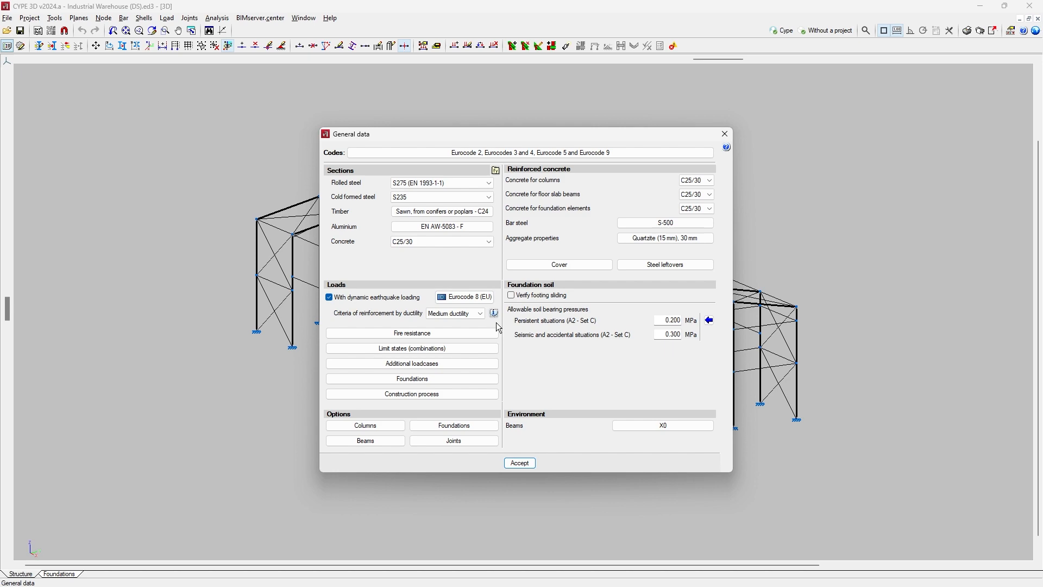
Step: Accept the general data and analyse the structure without dimensioning sections, checking bars and resolving all the nodes with welded connections
left_click(525, 463)
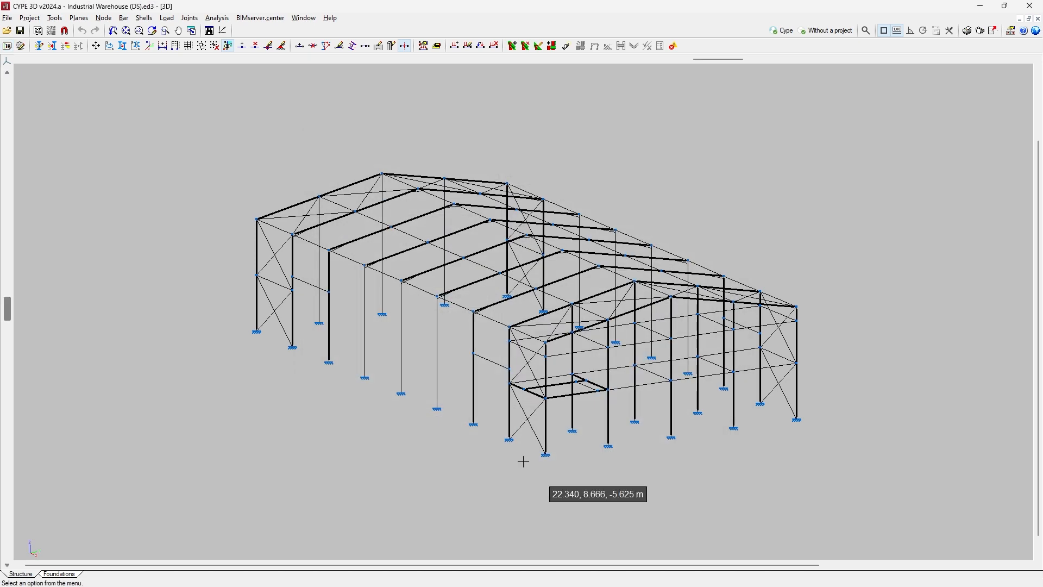
left_click(218, 19)
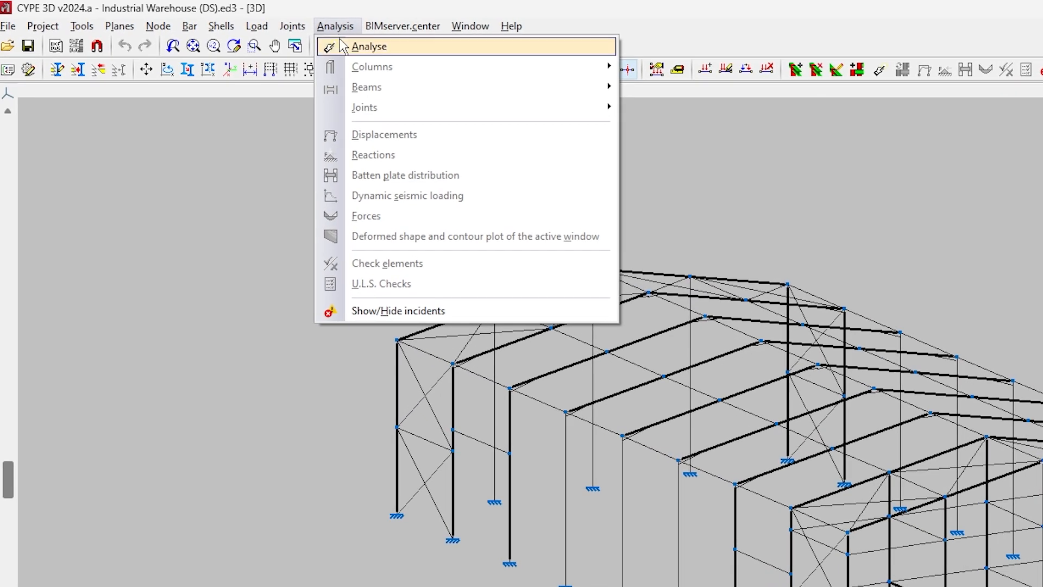
left_click(343, 46)
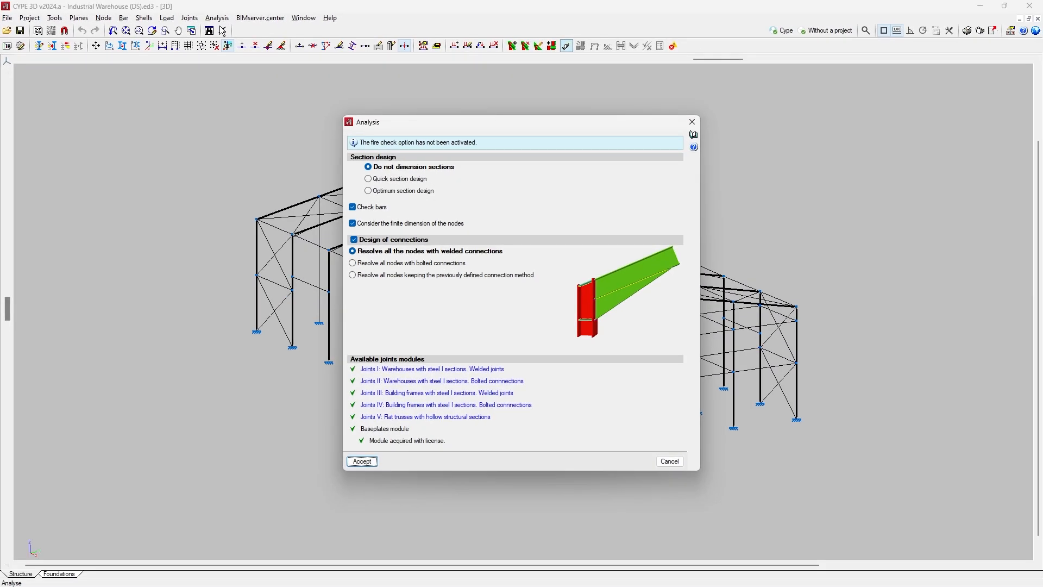
left_click(373, 461)
left_click(415, 351)
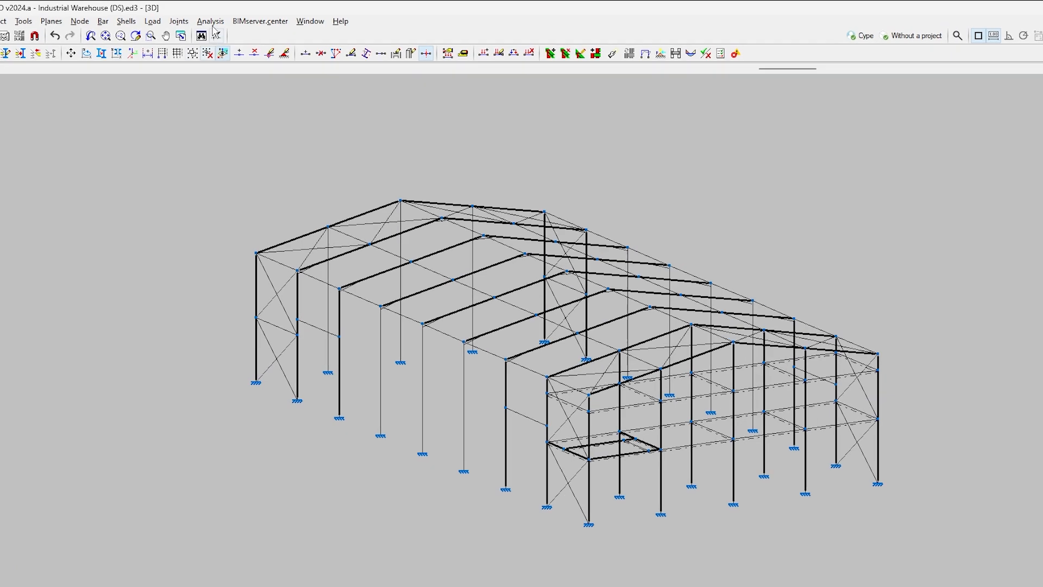
Step: Open the dynamic seismic loading report and review the earthquake general data and the design spectra in X and Y
left_click(210, 21)
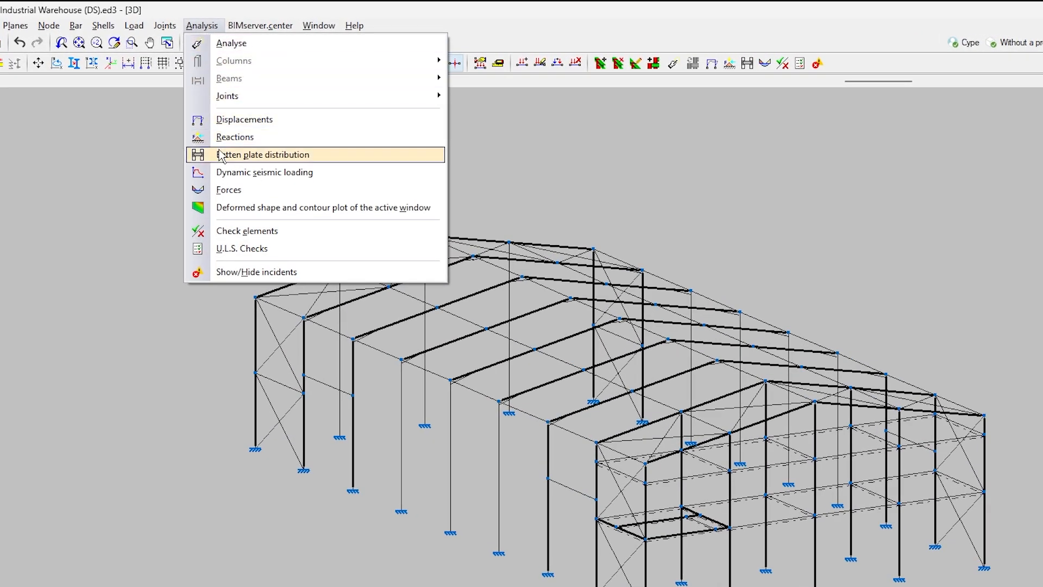
left_click(222, 172)
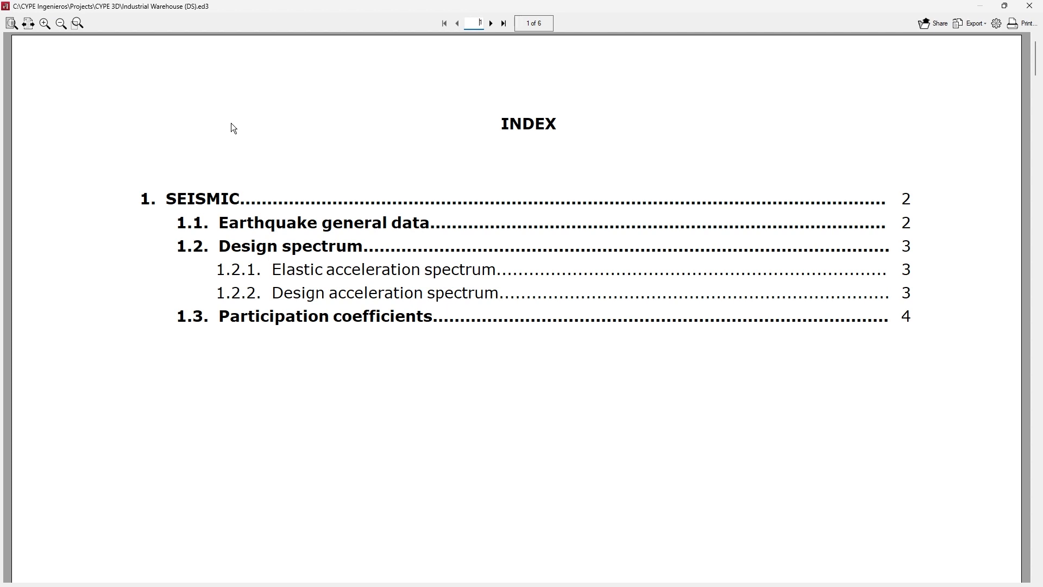
left_click(294, 224)
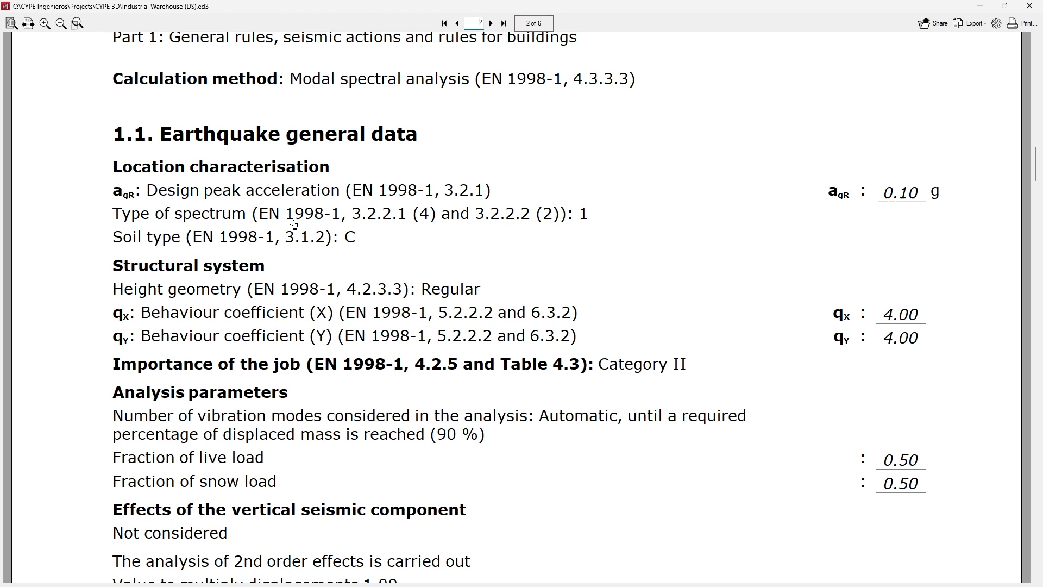
scroll(299, 215, "down", 3)
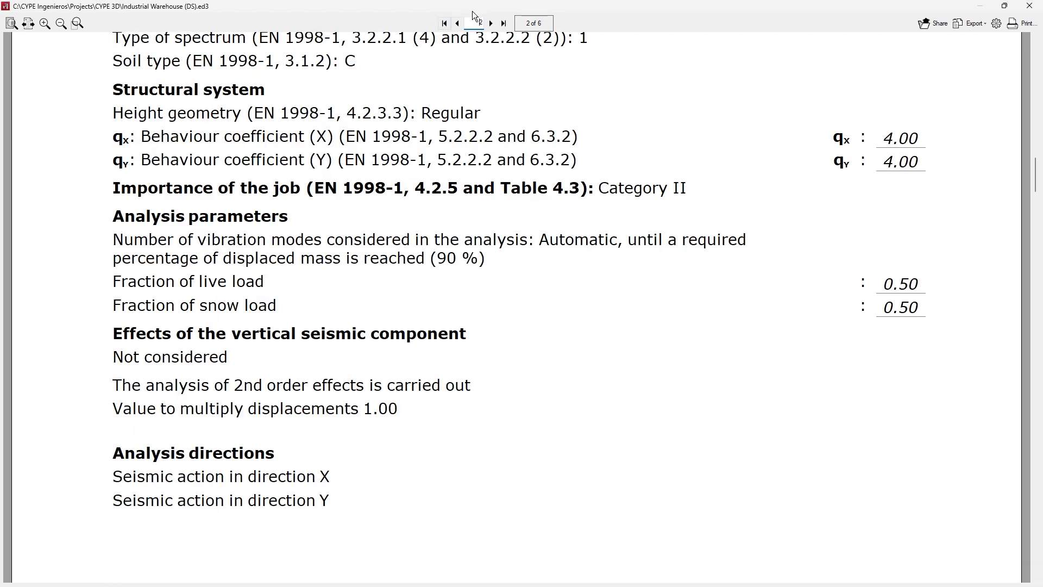
scroll(110, 162, "down", 1)
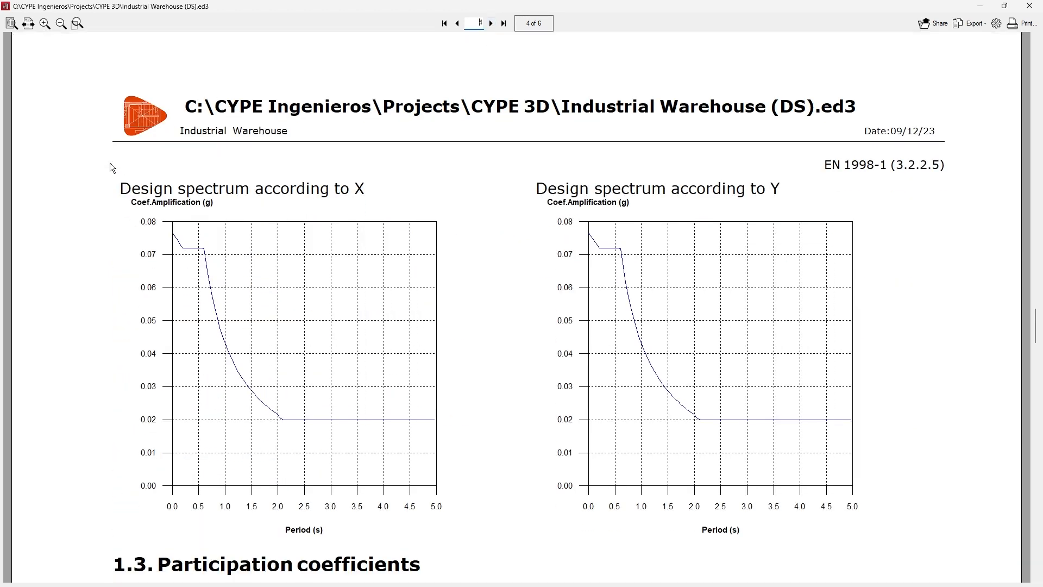